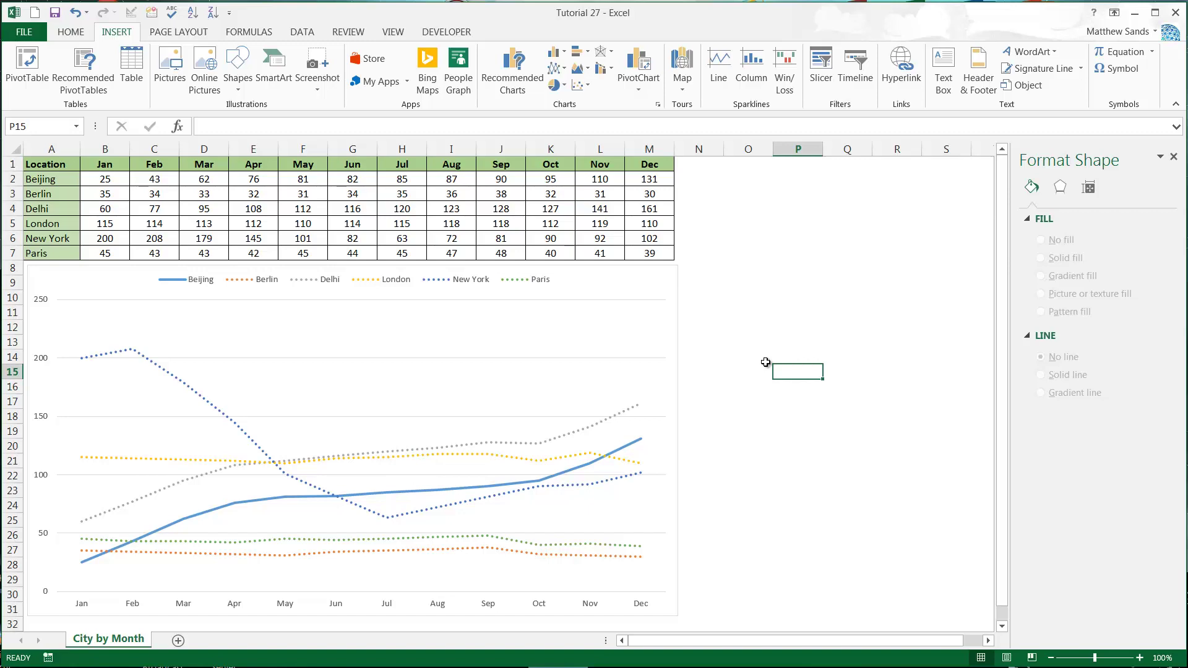
Delete the old line chart below the city table.
{"action": "left_click", "coordinate": [659, 303]}
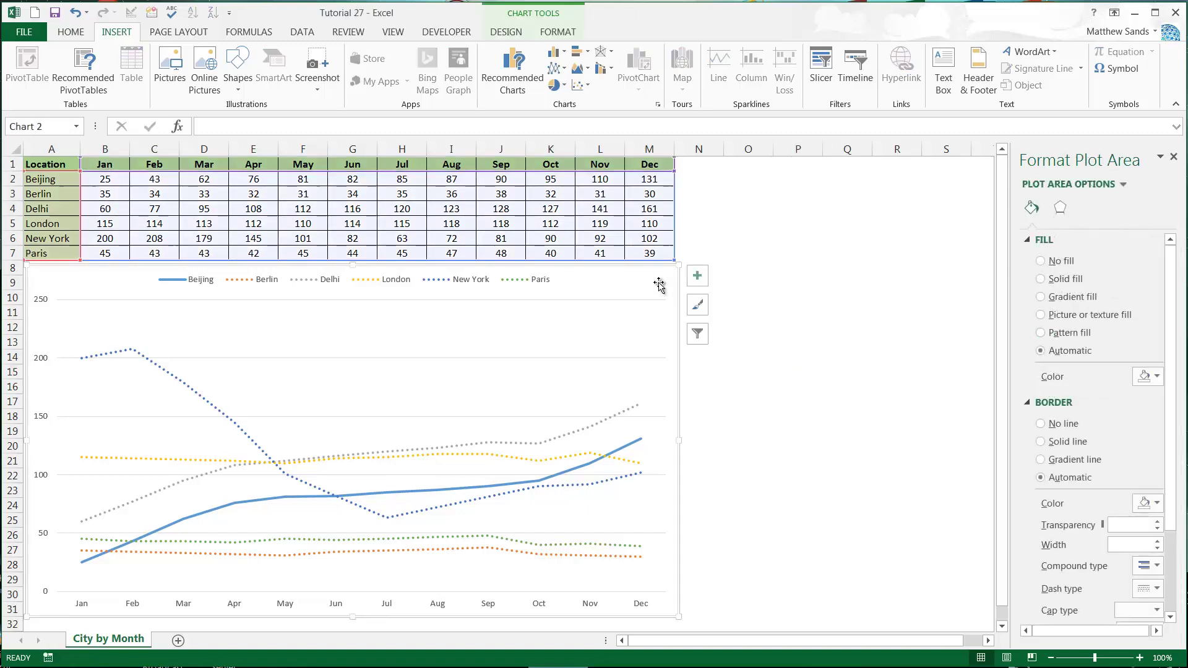
{"action": "left_click", "coordinate": [658, 284]}
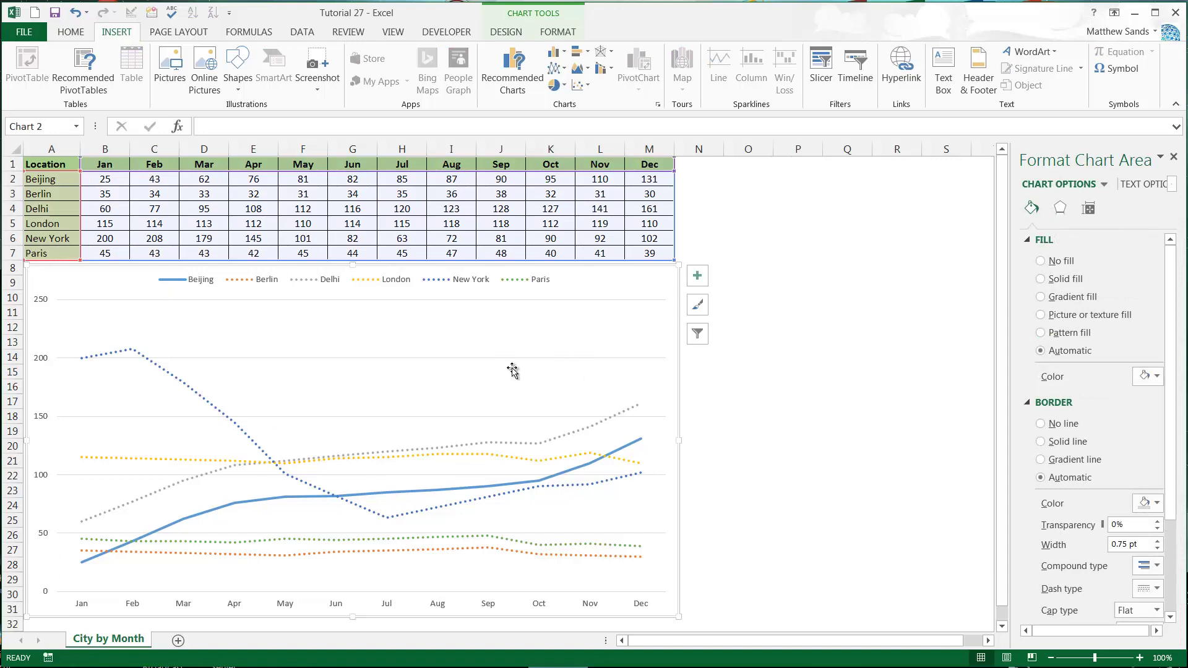
{"action": "key", "text": "Escape"}
{"action": "left_click", "coordinate": [563, 322]}
{"action": "key", "text": "Delete"}
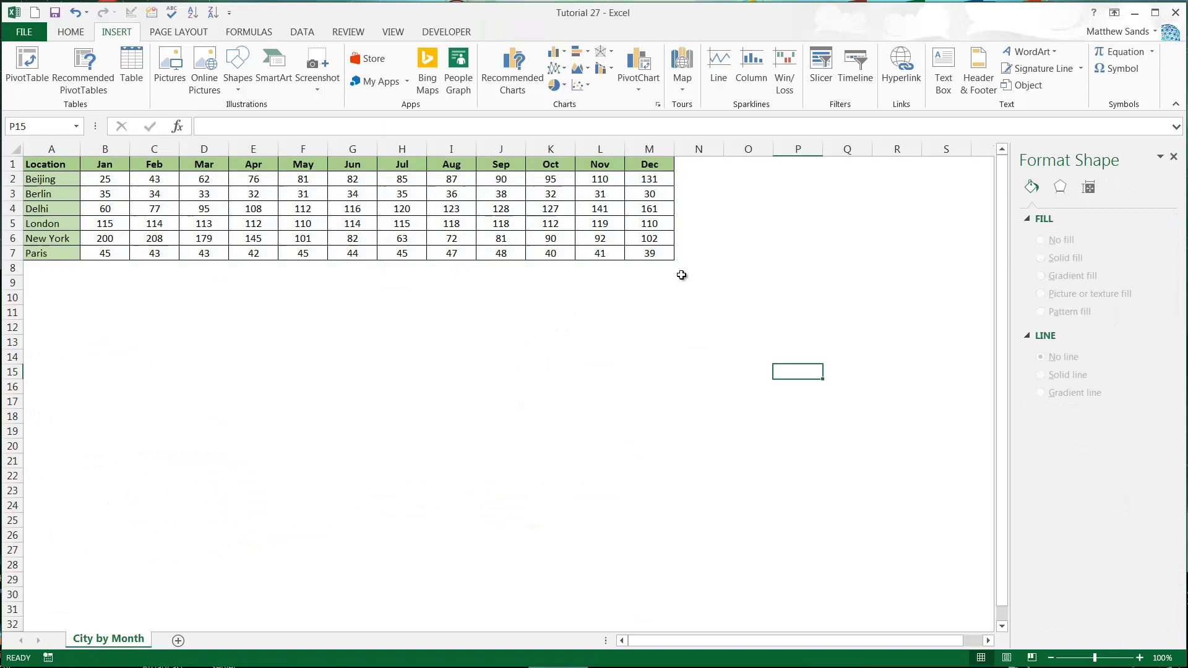
Select the city table's data range A1:M7.
{"action": "left_click", "coordinate": [650, 282]}
{"action": "left_click", "coordinate": [637, 241]}
{"action": "left_click_drag", "start_coordinate": [652, 250], "coordinate": [54, 165]}
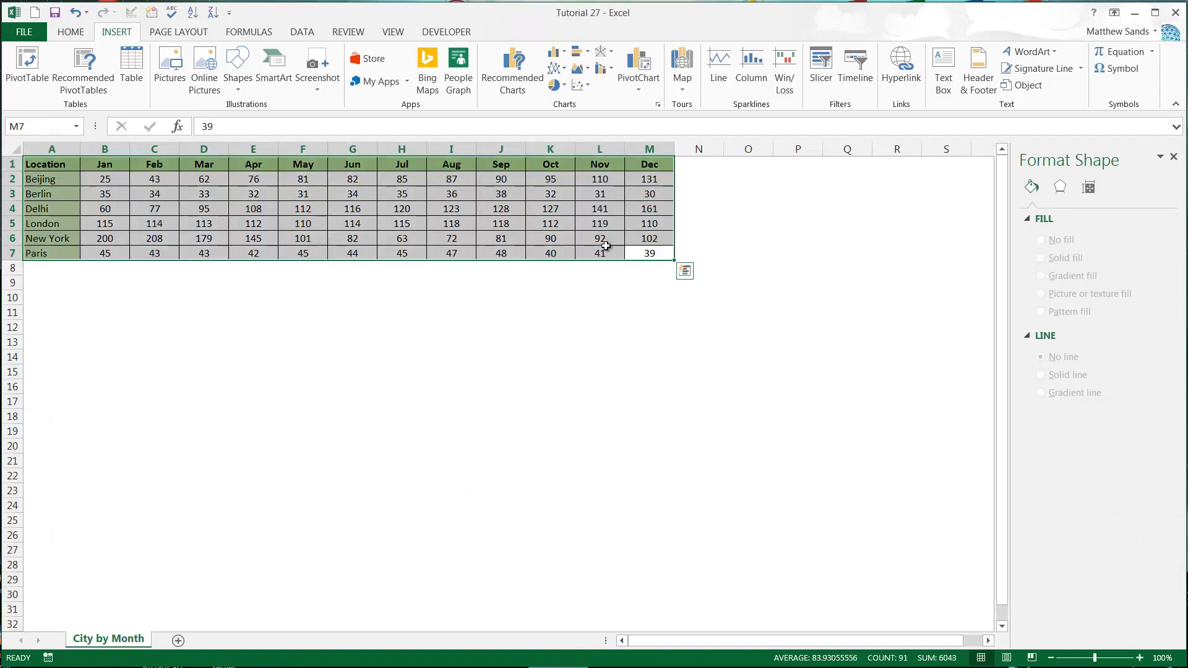
Insert a Stacked Area chart of the data, move it to row 8 and widen it across the table.
{"action": "left_click", "coordinate": [578, 71]}
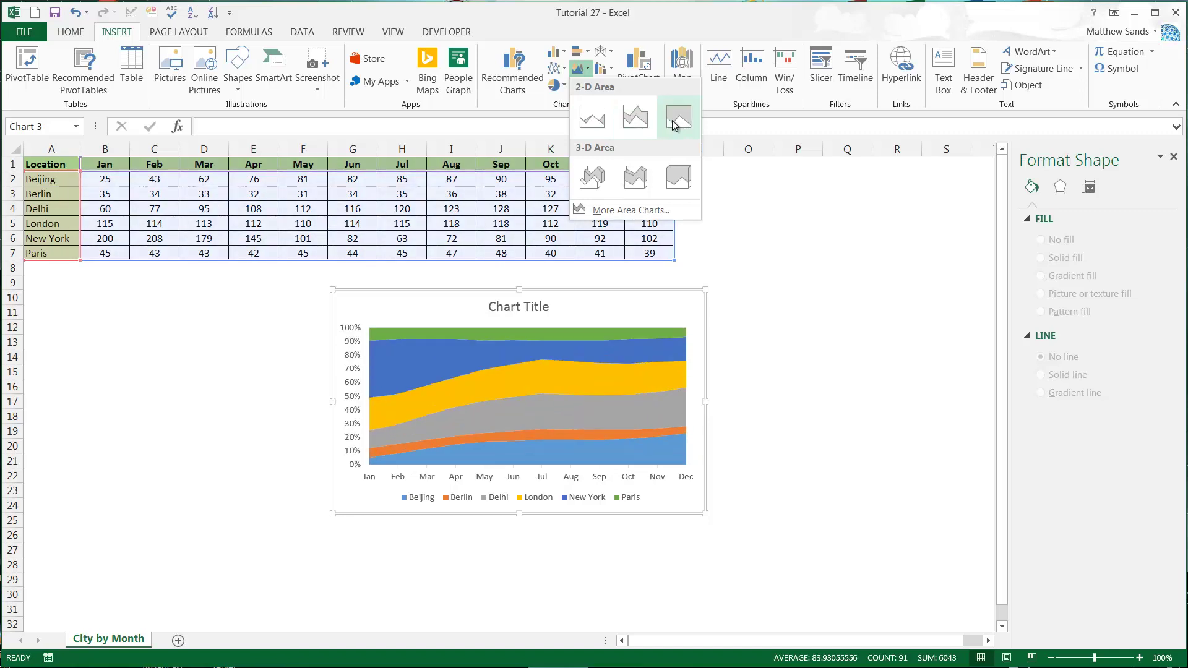
{"action": "left_click", "coordinate": [637, 121]}
{"action": "left_click_drag", "start_coordinate": [637, 301], "coordinate": [329, 276]}
{"action": "left_click_drag", "start_coordinate": [393, 486], "coordinate": [673, 594]}
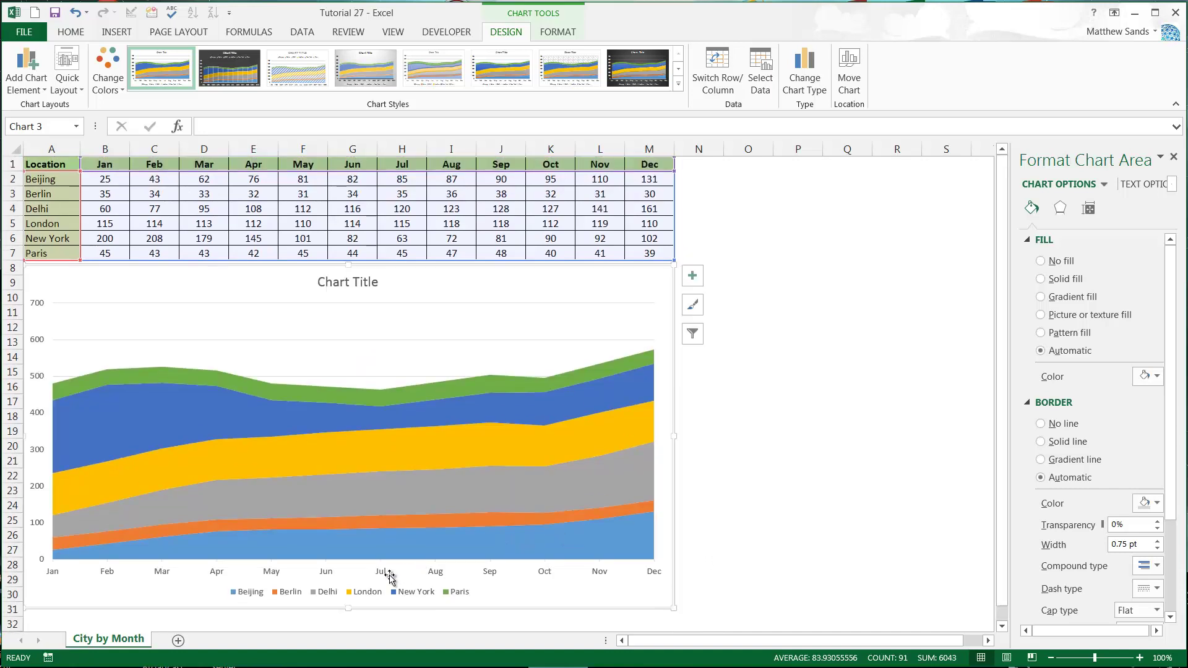
Delete the chart title and set the legend position to Top.
{"action": "right_click", "coordinate": [361, 286]}
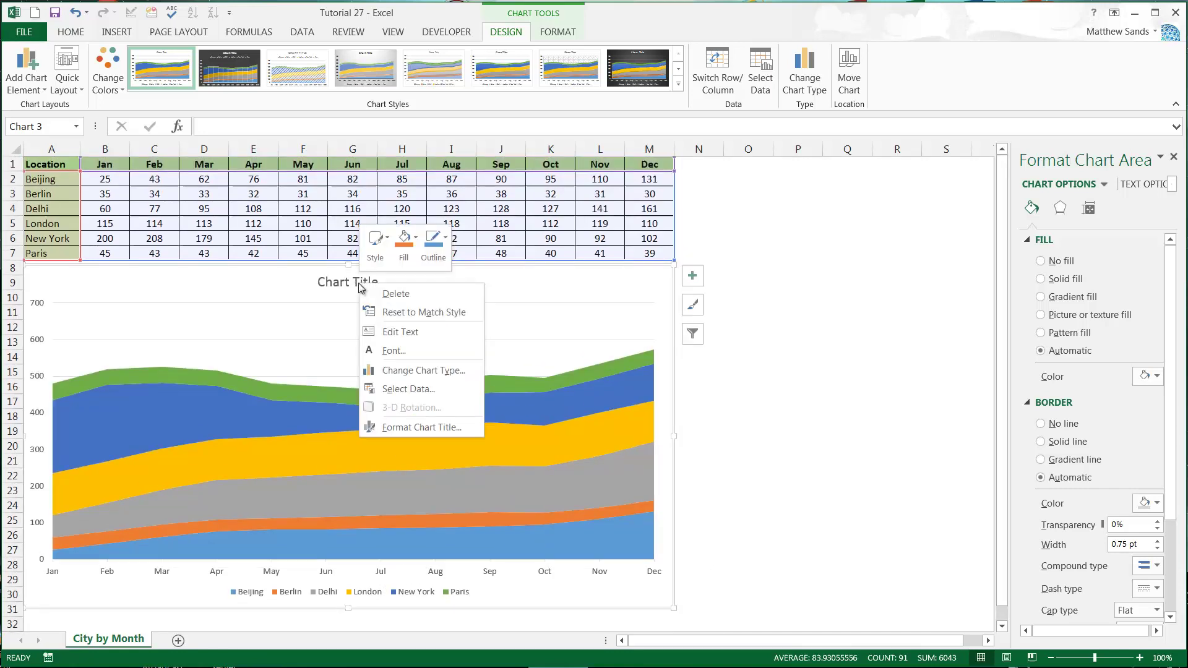
{"action": "left_click", "coordinate": [393, 295]}
{"action": "right_click", "coordinate": [388, 590]}
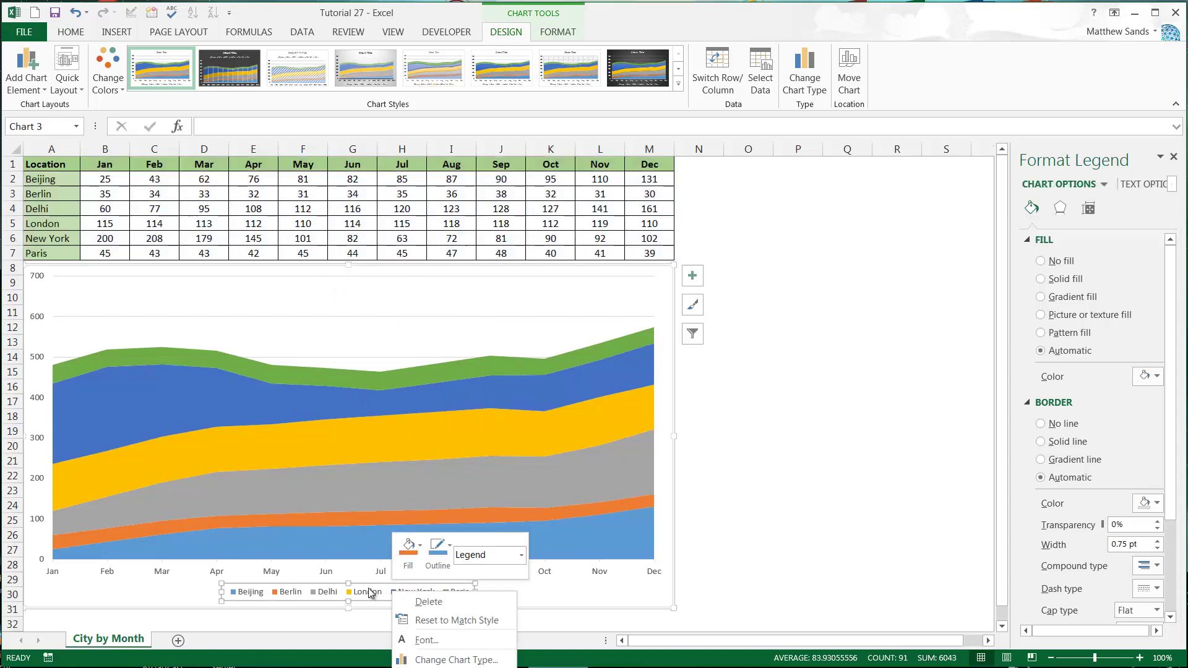
{"action": "key", "text": "Escape"}
{"action": "left_click", "coordinate": [1088, 207]}
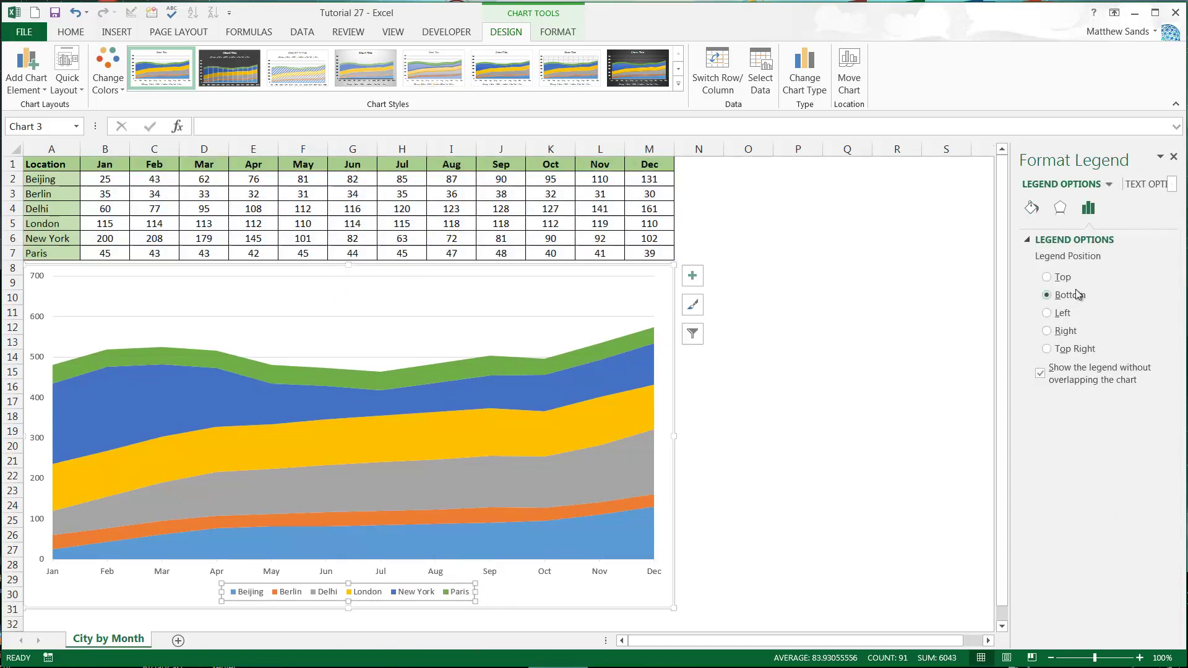
{"action": "left_click", "coordinate": [1046, 276]}
{"action": "left_click", "coordinate": [825, 302]}
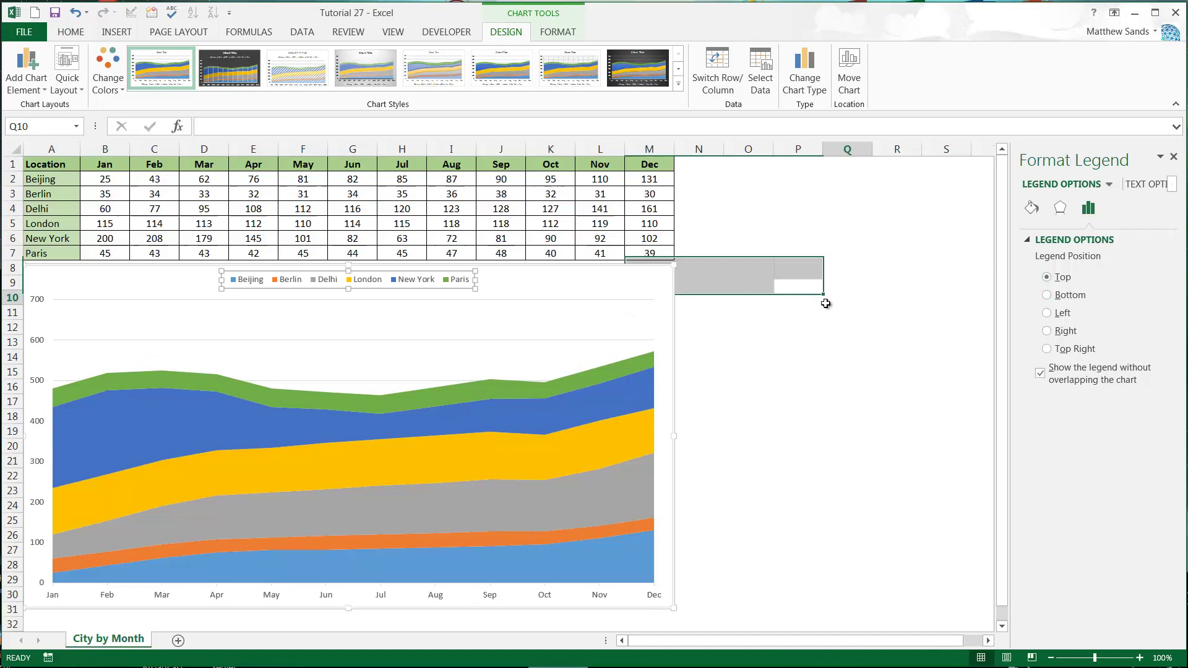
{"action": "key", "text": "Down"}
{"action": "key", "text": "Down"}
{"action": "key", "text": "Down"}
{"action": "key", "text": "Down"}
{"action": "key", "text": "Left"}
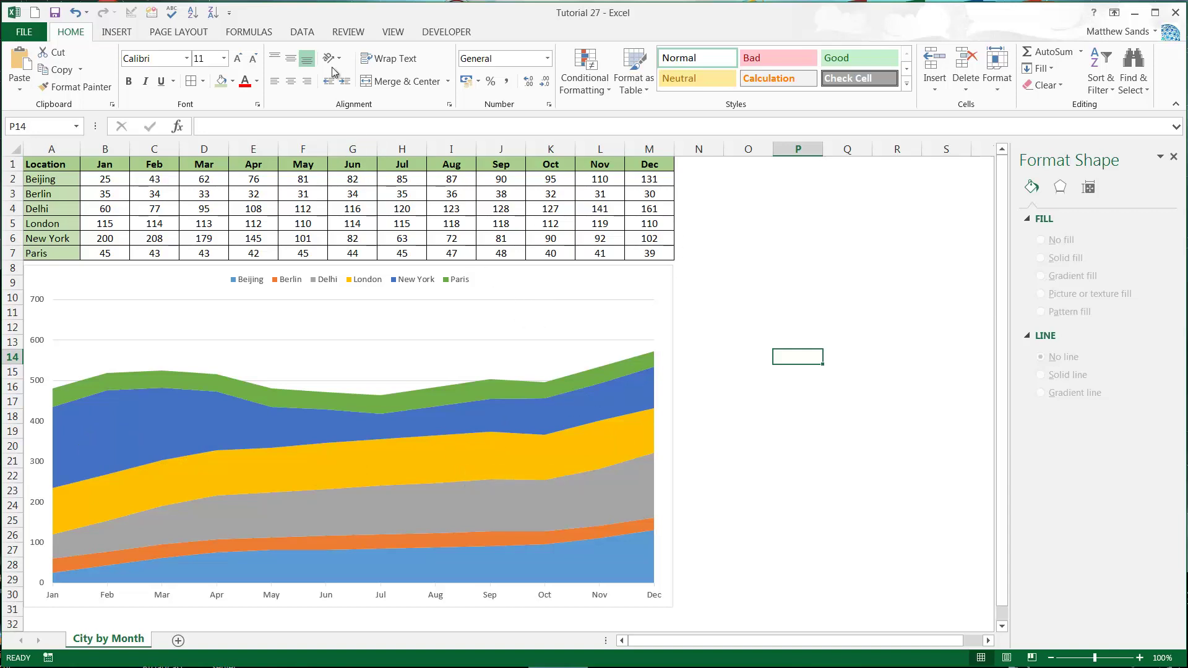
Change the chart type to 100% Stacked Area.
{"action": "left_click", "coordinate": [549, 283]}
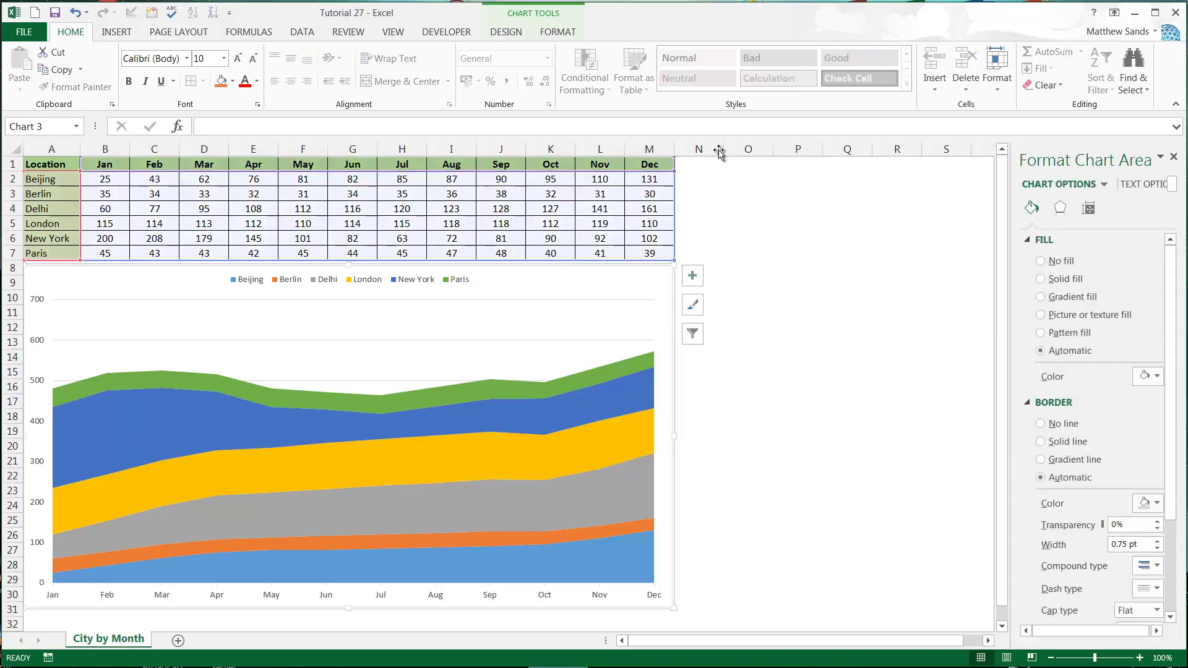
{"action": "left_click", "coordinate": [506, 32]}
{"action": "left_click", "coordinate": [804, 83]}
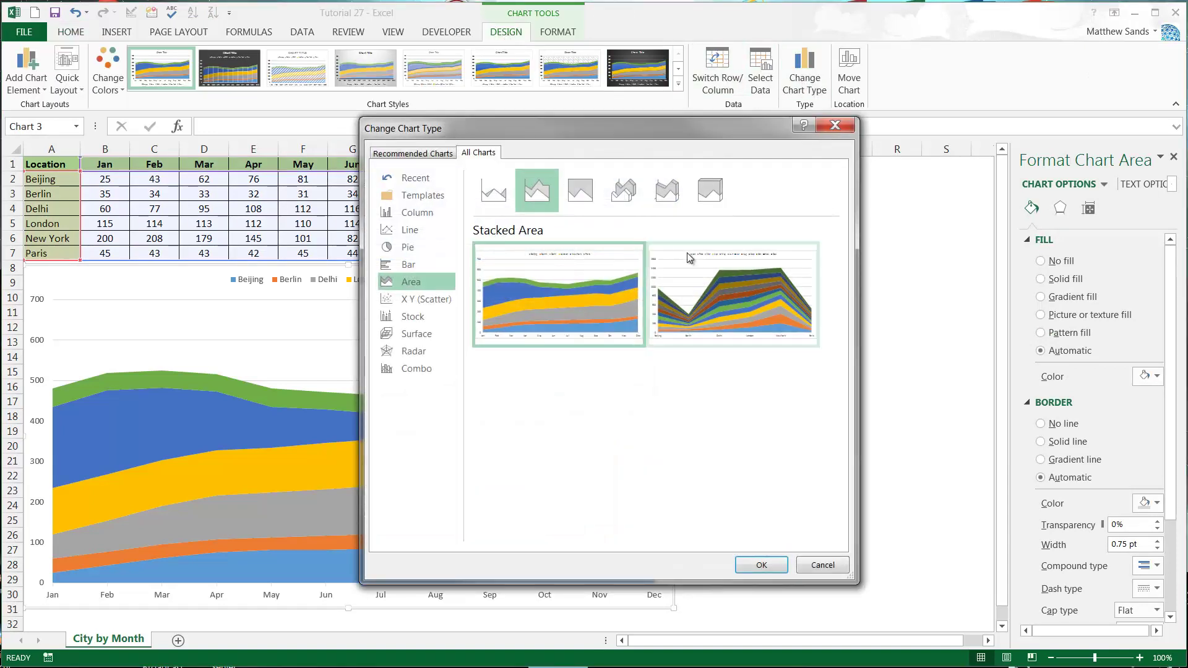
{"action": "left_click", "coordinate": [575, 194]}
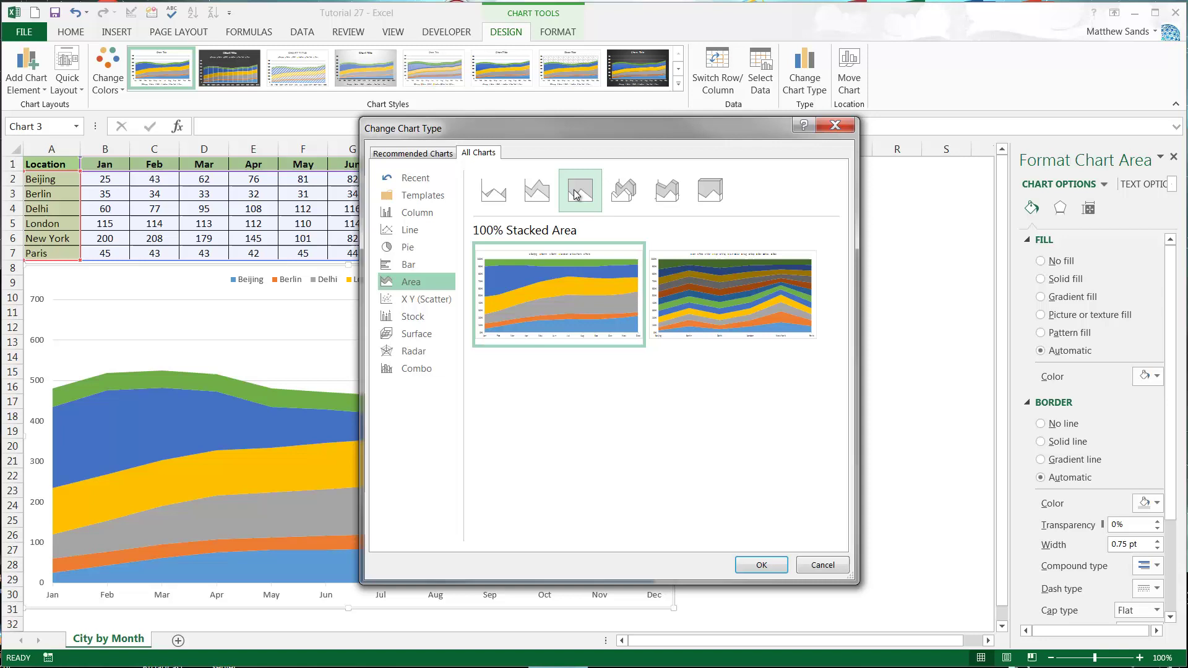
{"action": "left_click", "coordinate": [757, 565]}
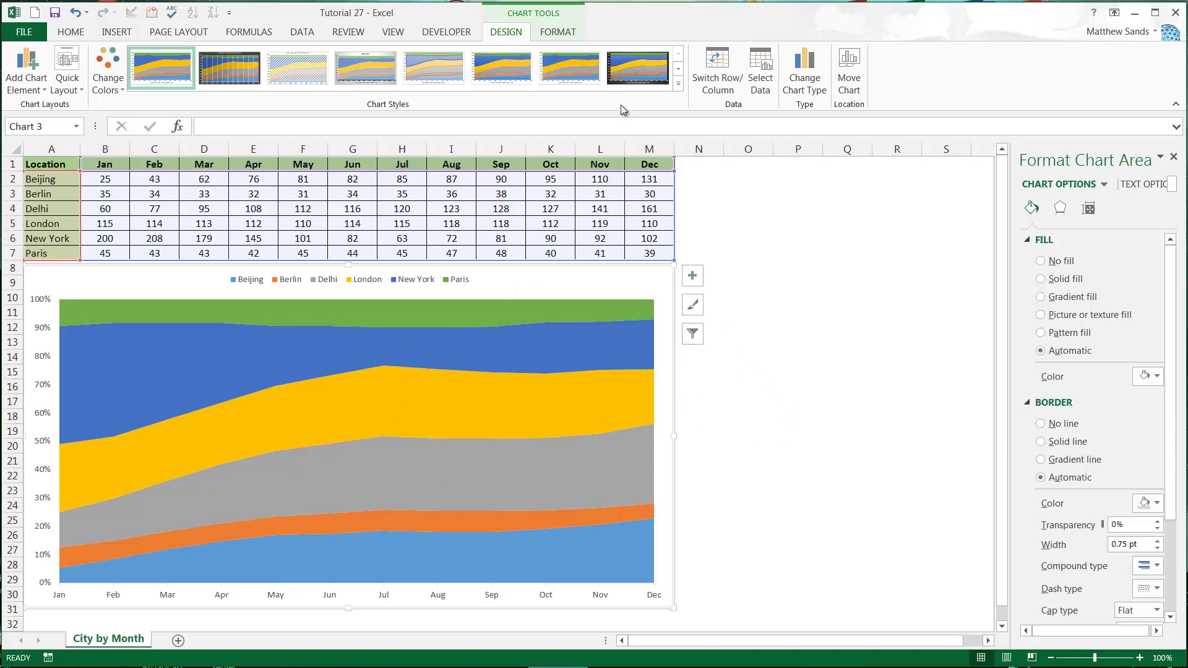
Apply the black-background chart style to the chart.
{"action": "left_click", "coordinate": [622, 68]}
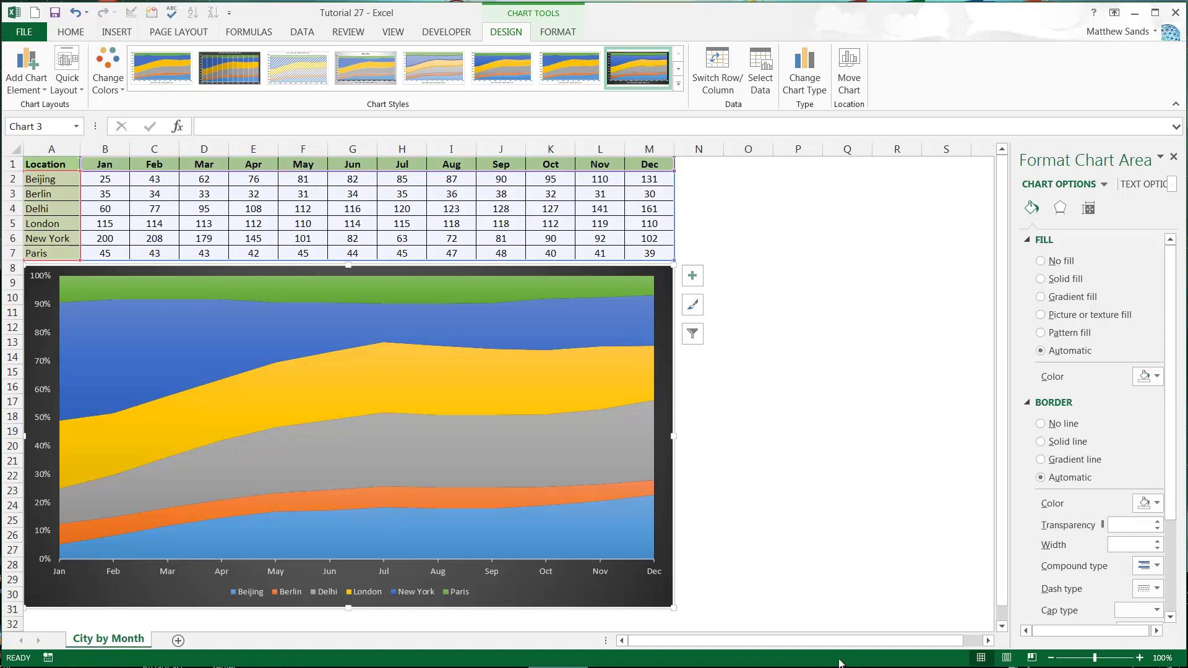
{"action": "left_click", "coordinate": [802, 475]}
{"action": "left_click", "coordinate": [747, 390]}
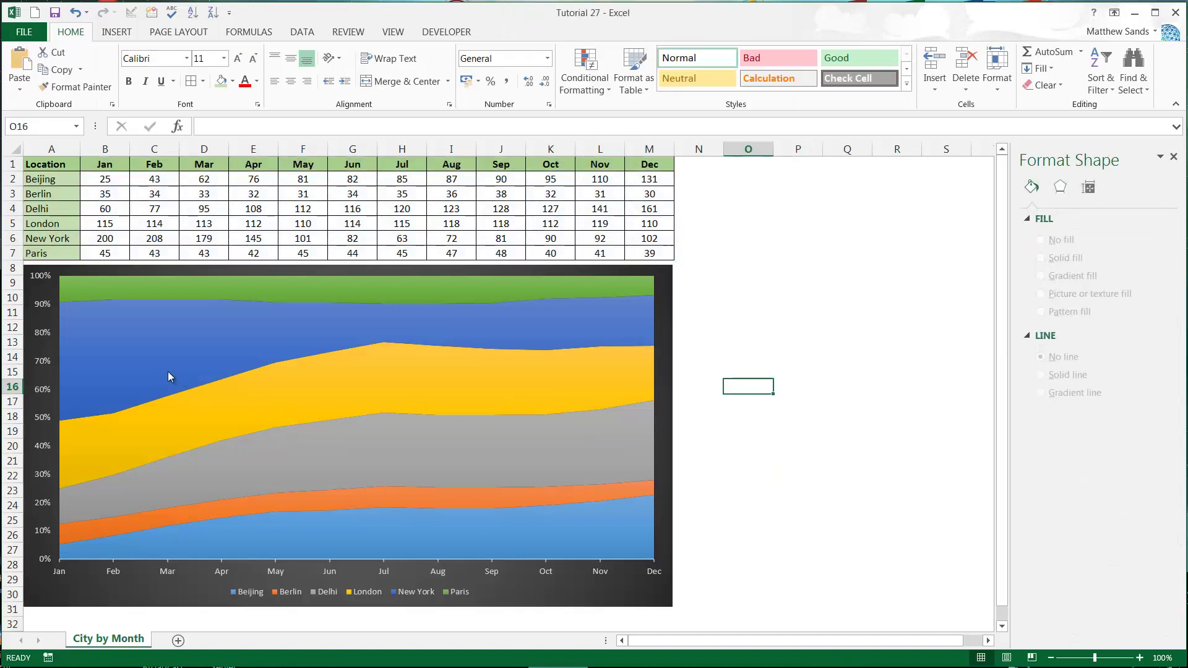
{"action": "left_click", "coordinate": [672, 278]}
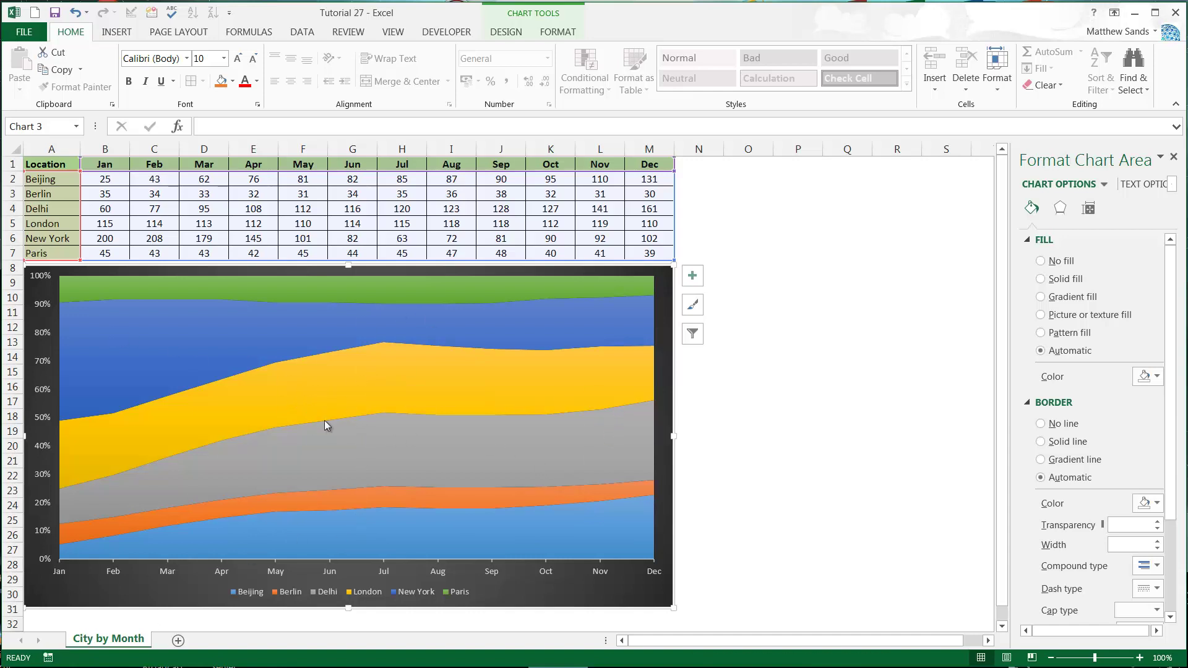
{"action": "left_click", "coordinate": [748, 209]}
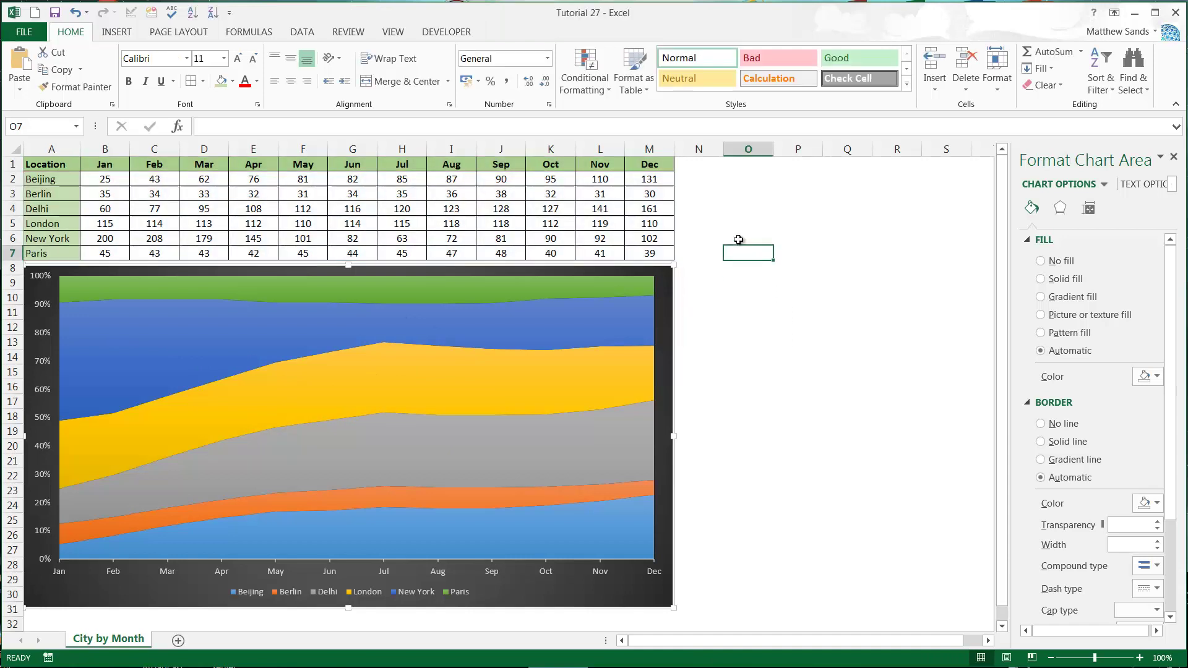
{"action": "left_click", "coordinate": [666, 283]}
{"action": "left_click", "coordinate": [728, 222]}
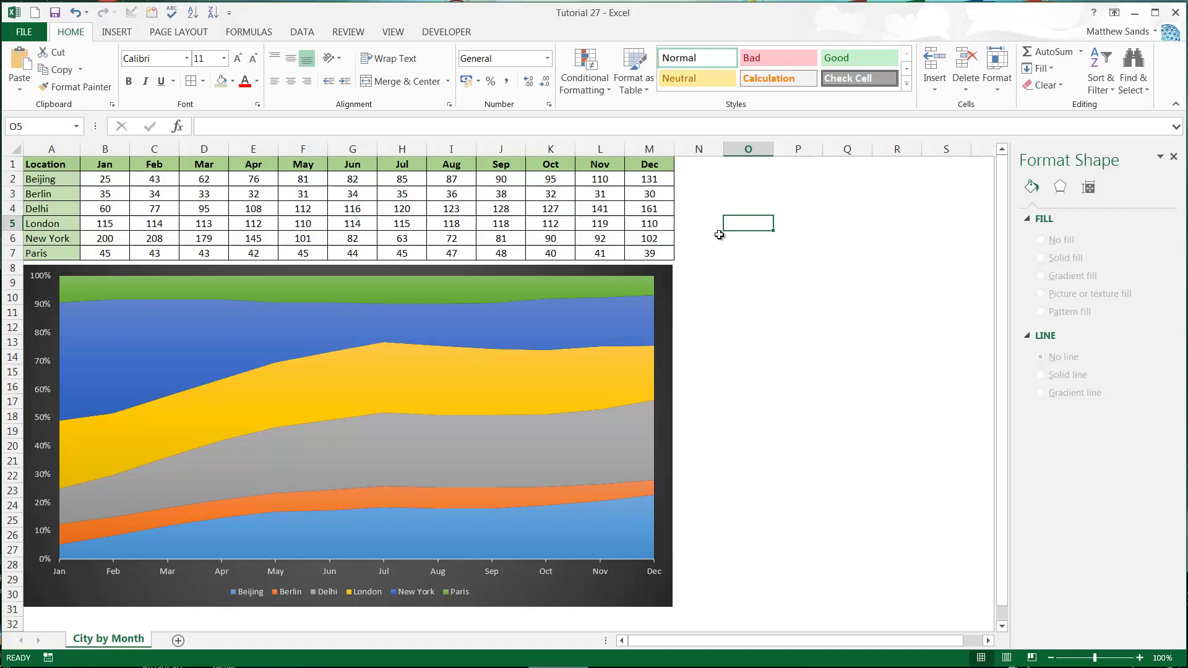
{"action": "left_click", "coordinate": [748, 180]}
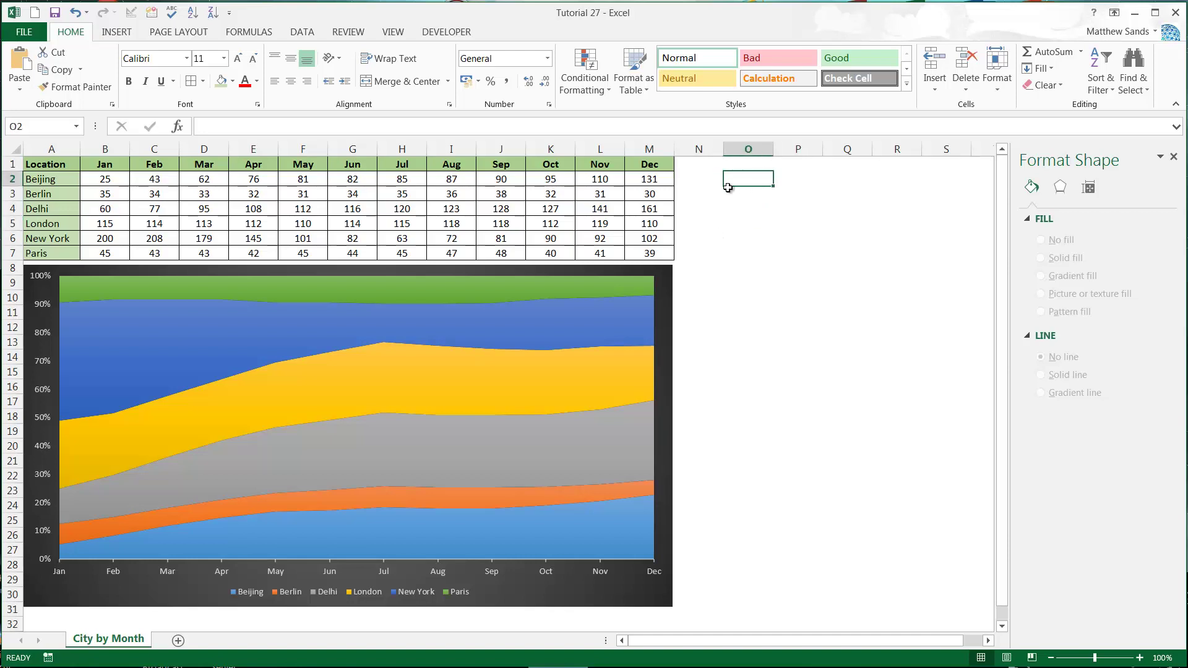
{"action": "left_click", "coordinate": [743, 196]}
{"action": "left_click", "coordinate": [740, 209]}
{"action": "left_click", "coordinate": [738, 224]}
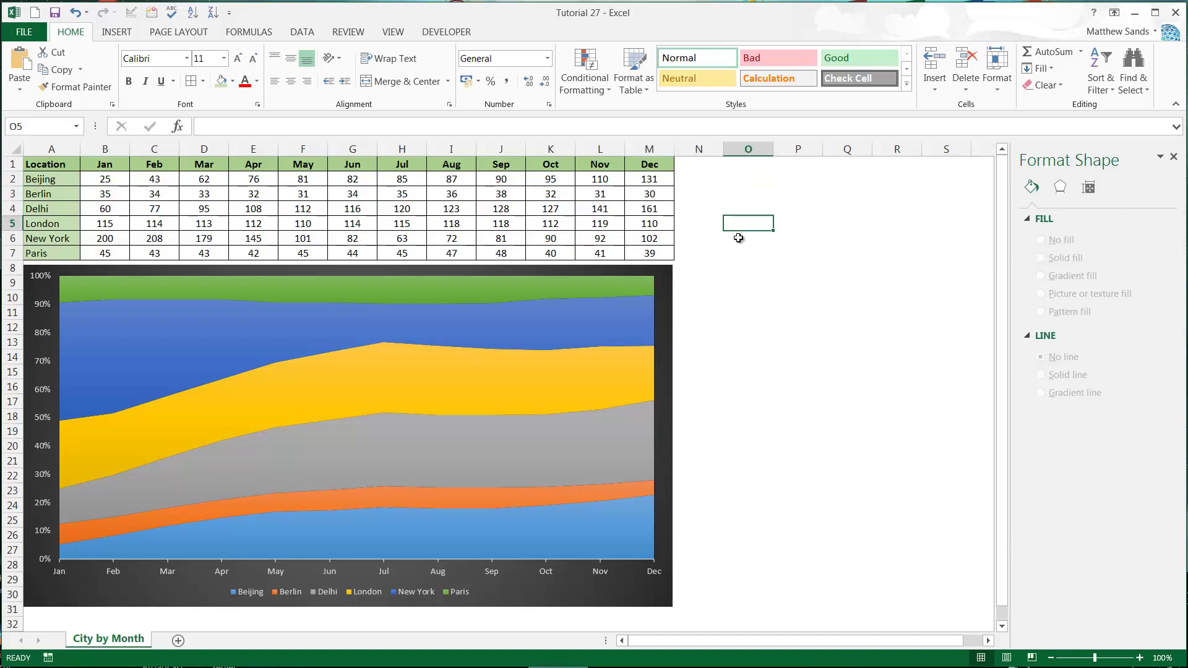
{"action": "left_click", "coordinate": [736, 239]}
{"action": "left_click", "coordinate": [735, 248]}
{"action": "mouse_move", "coordinate": [735, 248]}
{"action": "left_mouse_down"}
{"action": "mouse_move", "coordinate": [699, 183]}
{"action": "mouse_move", "coordinate": [705, 166]}
{"action": "left_mouse_up"}
{"action": "left_click", "coordinate": [705, 165]}
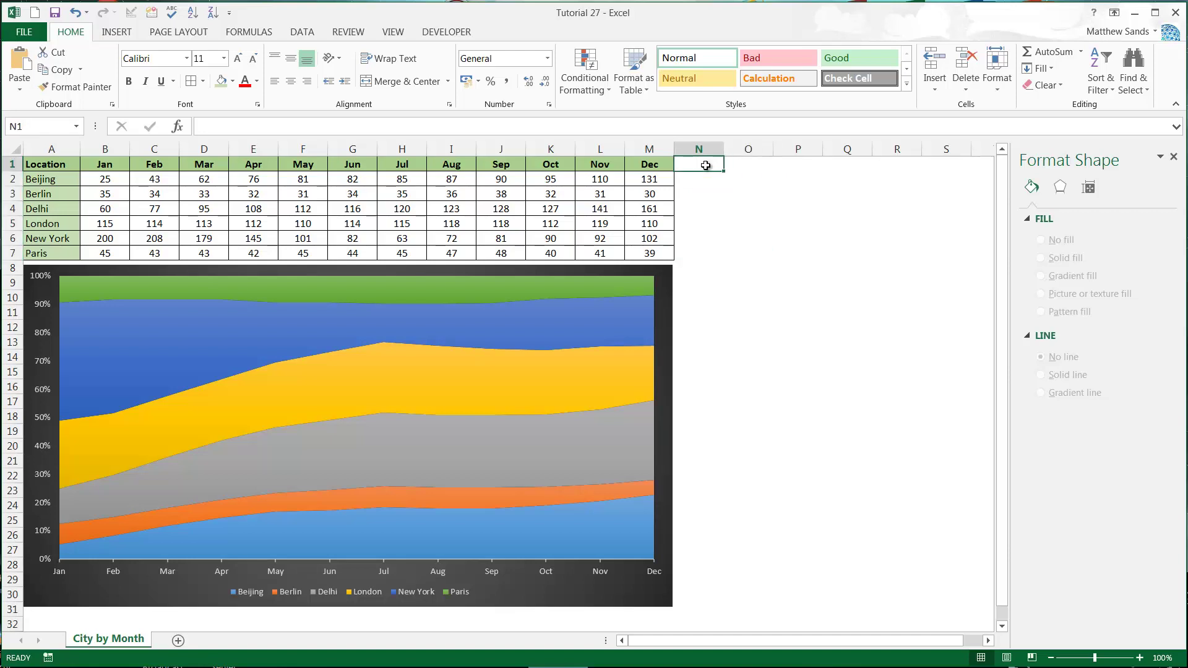
{"action": "left_click", "coordinate": [745, 180]}
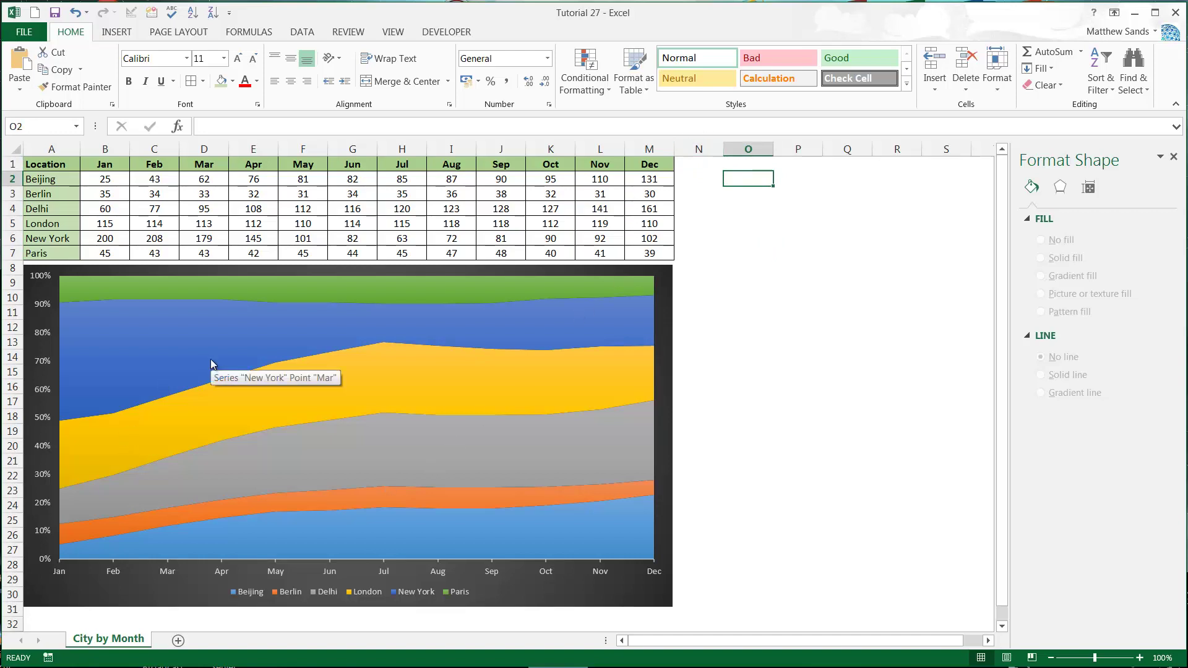
{"action": "left_click", "coordinate": [737, 272]}
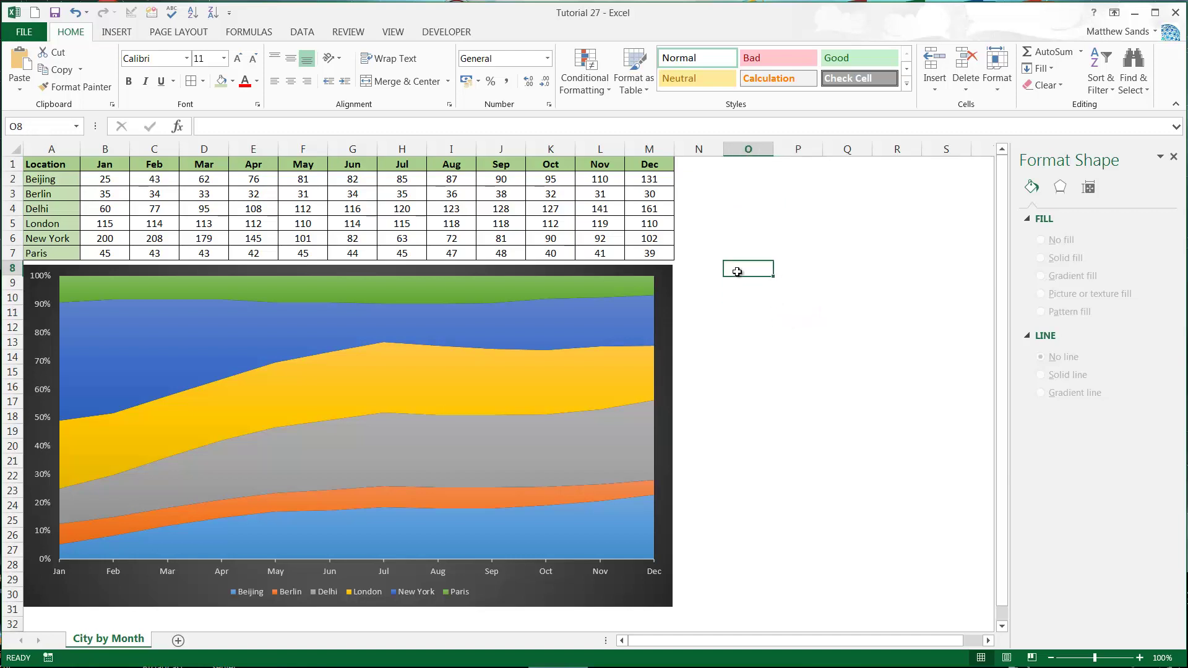